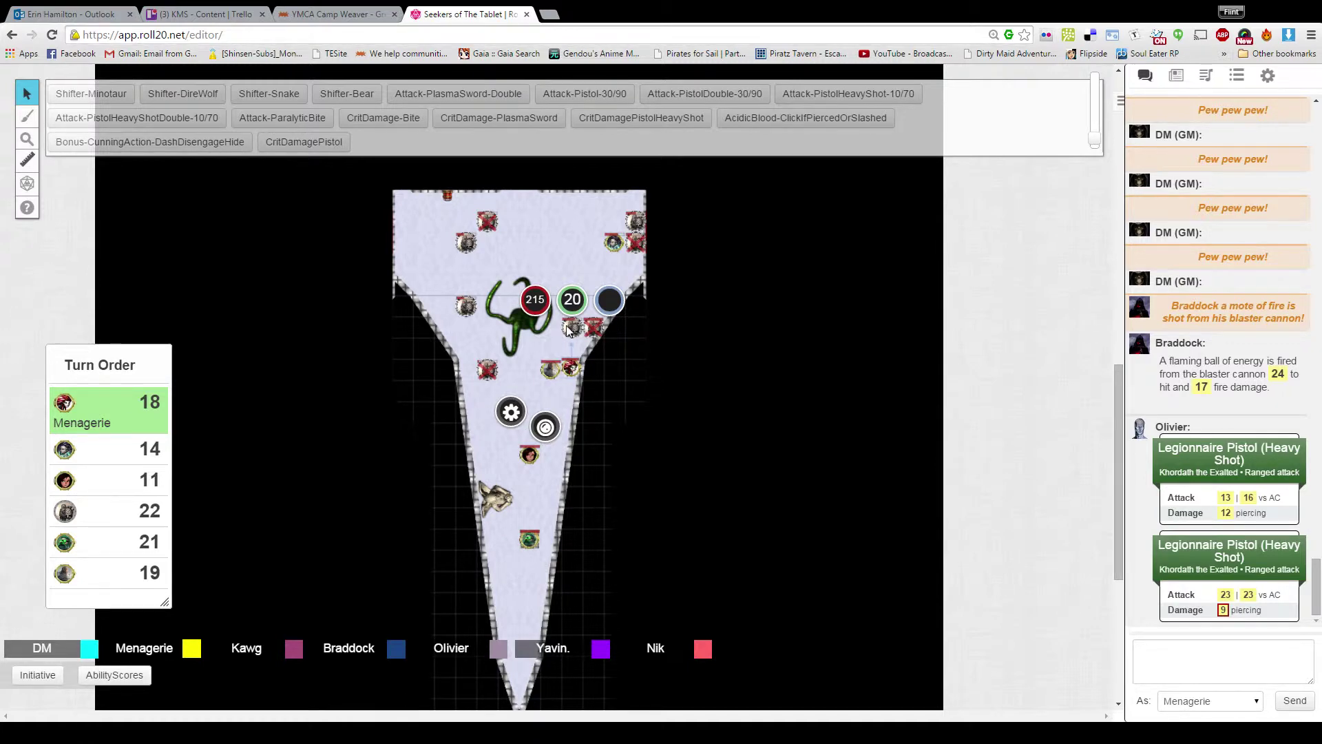
Step: Select the green tentacle monster and its surrounding tokens, then show the characters and handouts journal
left_click(581, 341)
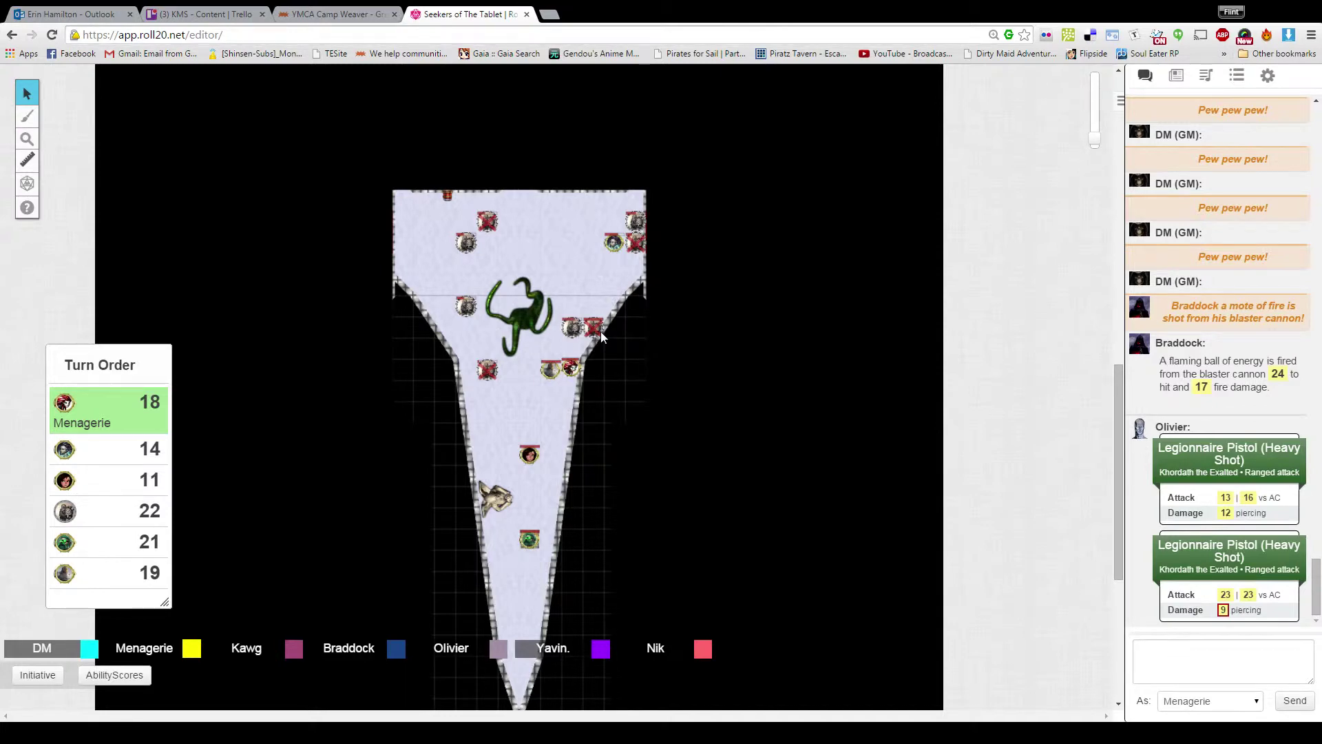
left_click(561, 357)
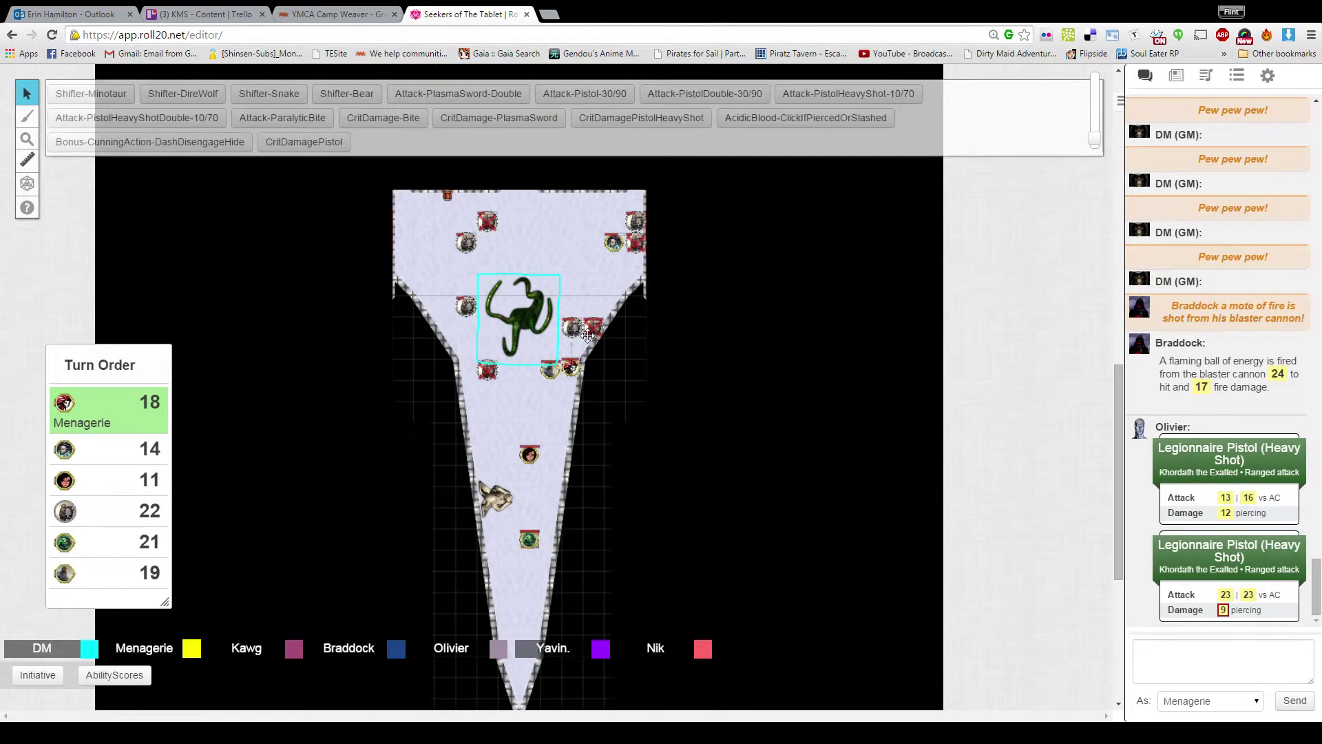
left_click(584, 331)
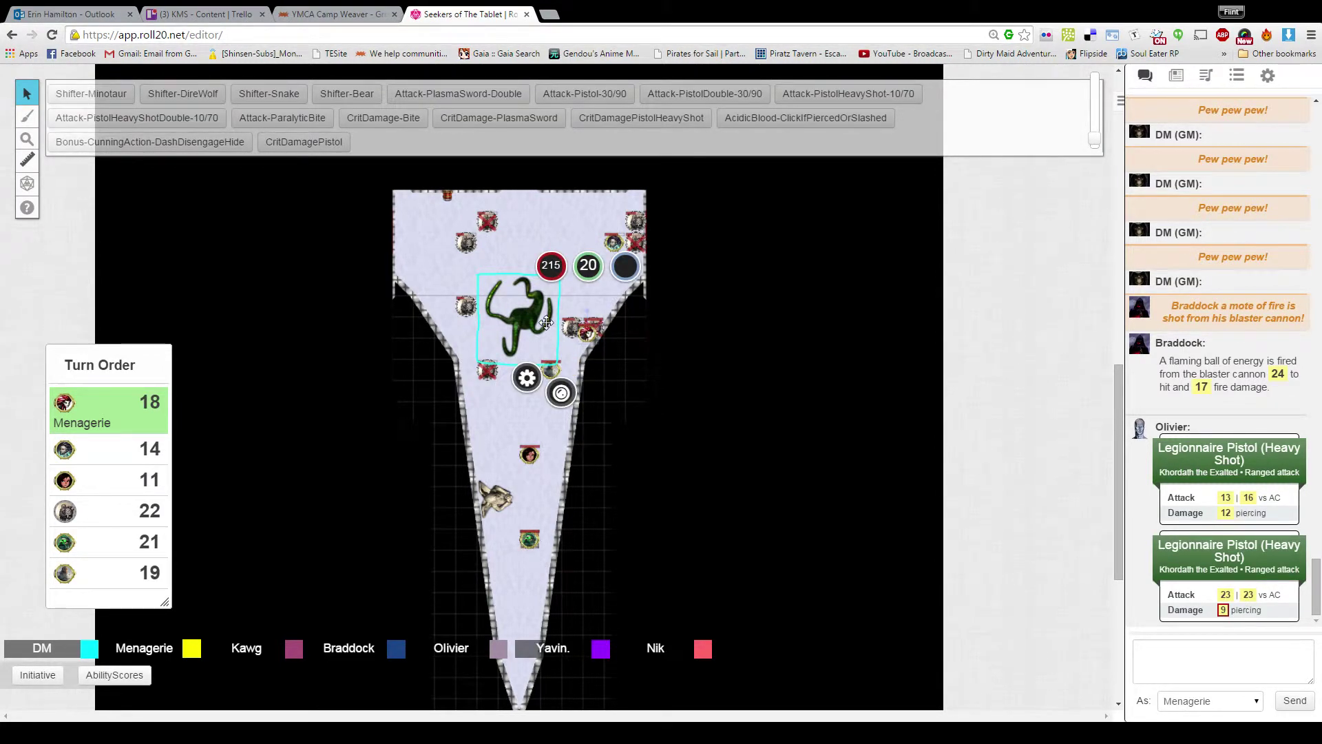
left_click_drag(449, 222, 564, 383)
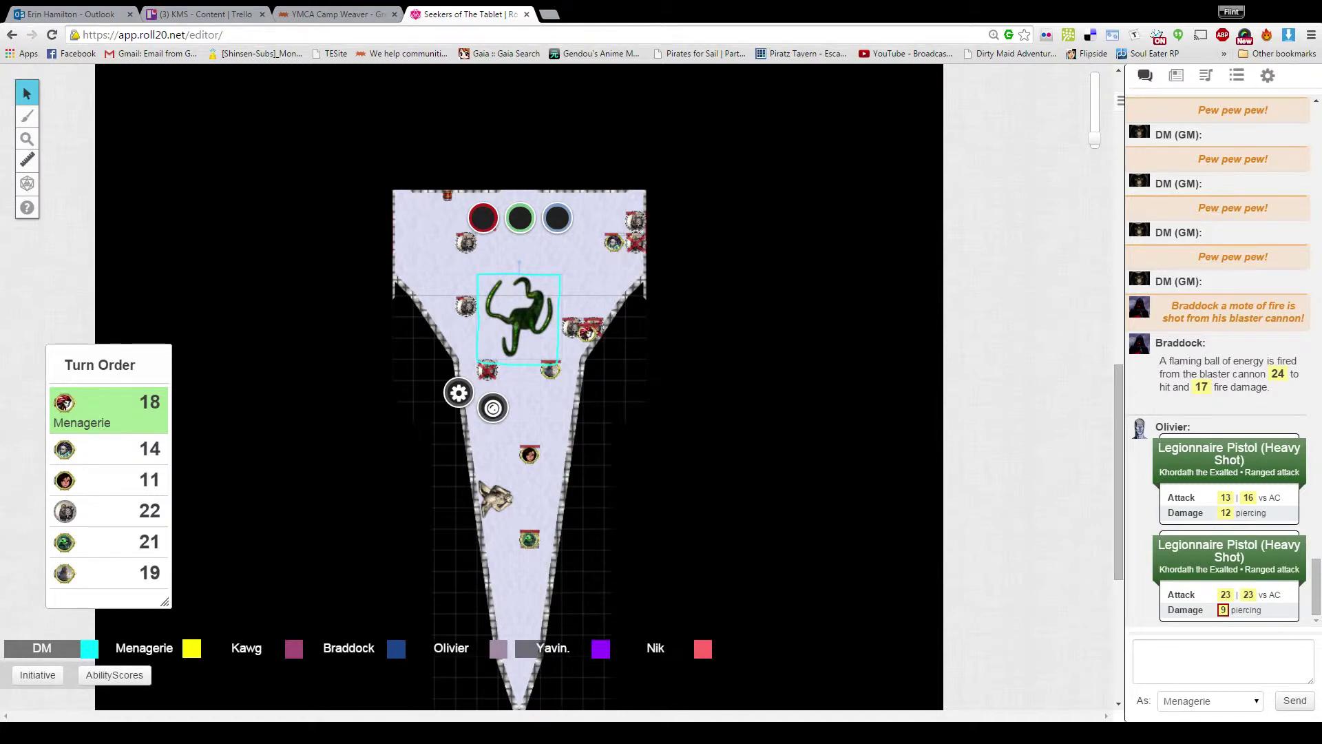
left_click(1177, 77)
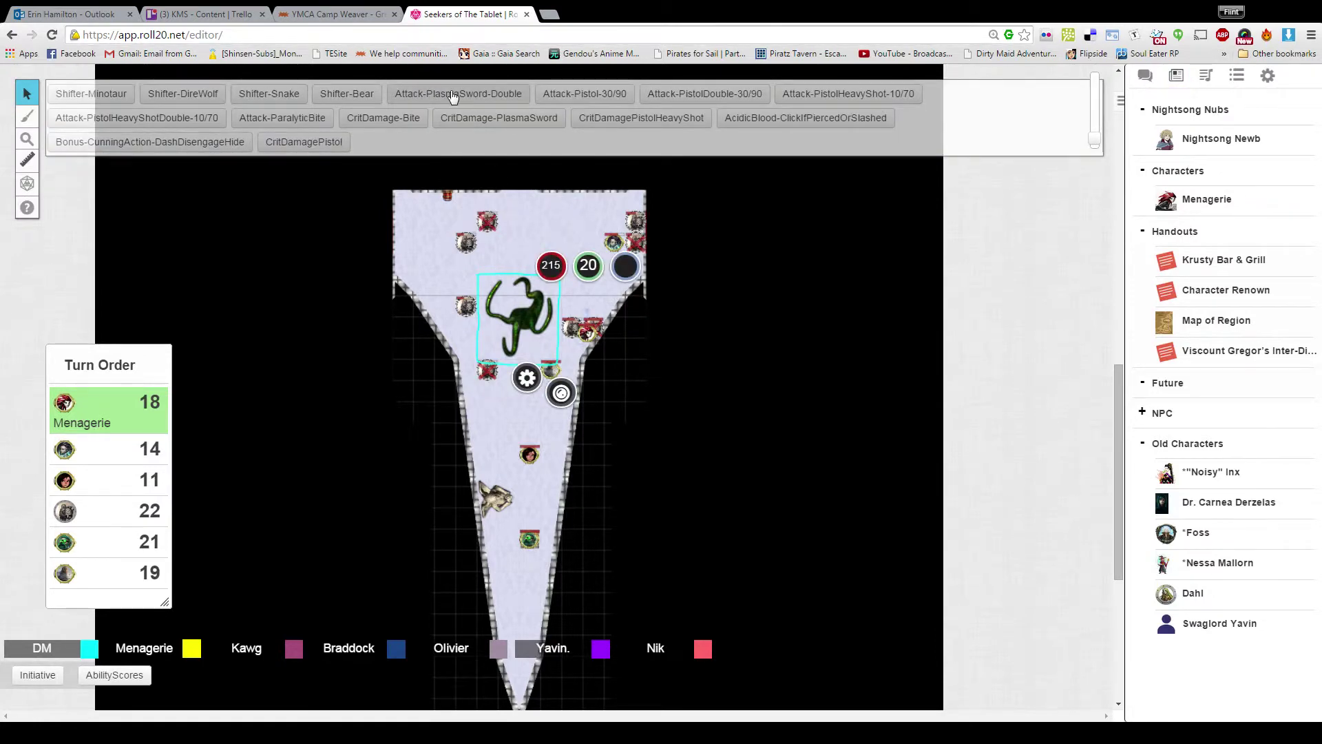
Step: Roll Menagerie's double Plasma Sword attack and move a party token into the top room
left_click(453, 95)
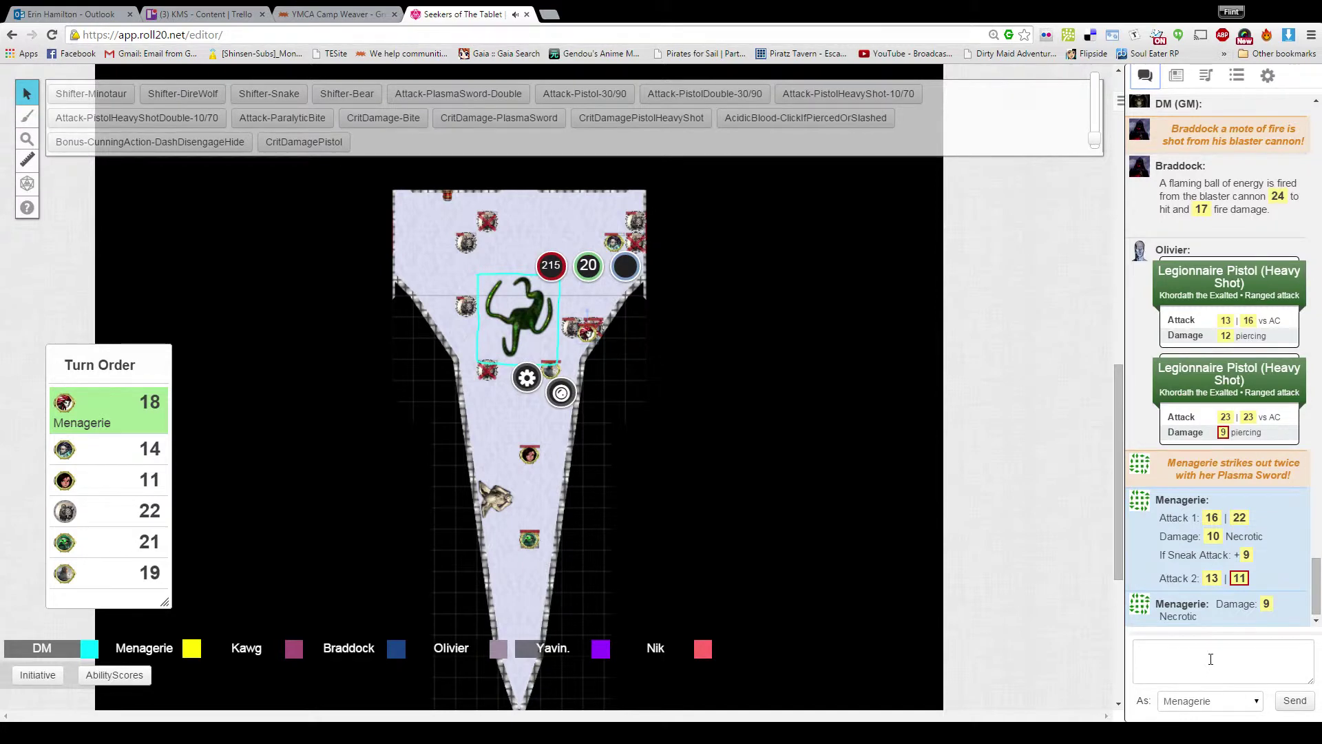
left_click(1213, 660)
left_click_drag(599, 334, 606, 259)
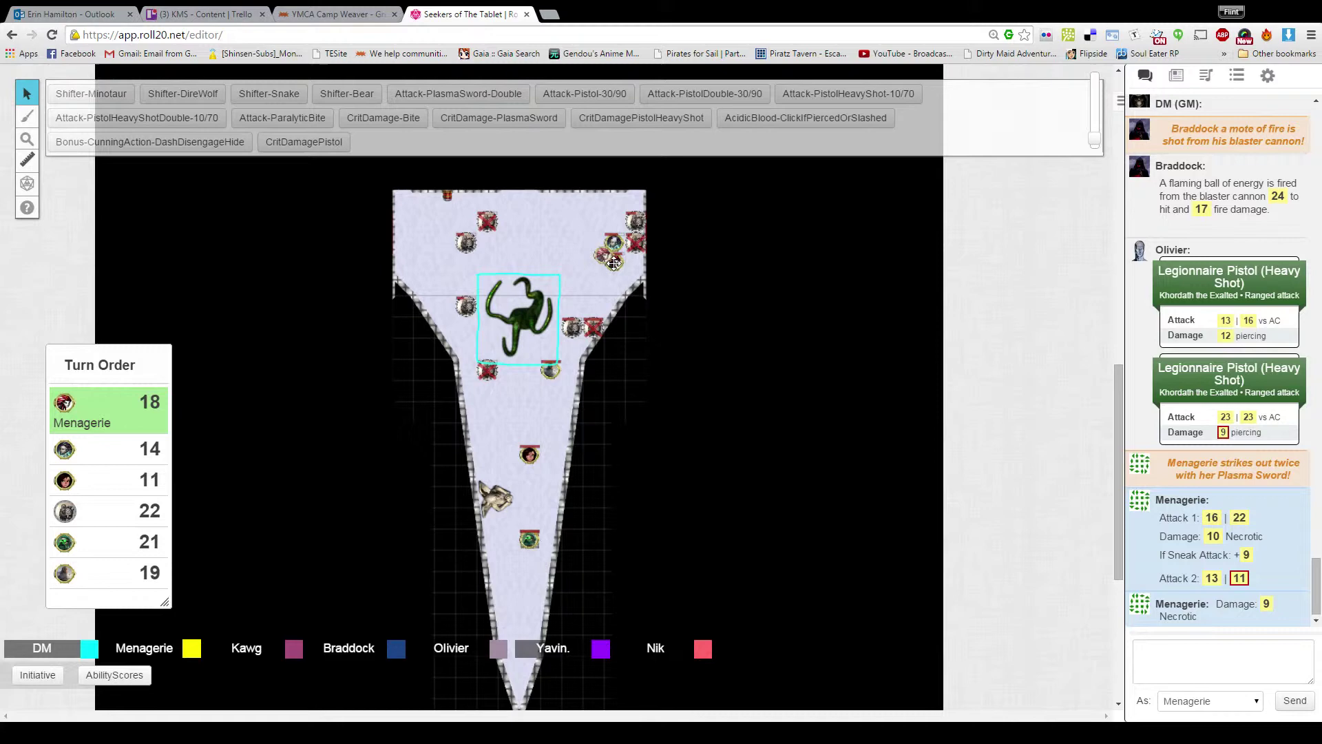
left_click_drag(604, 255, 616, 264)
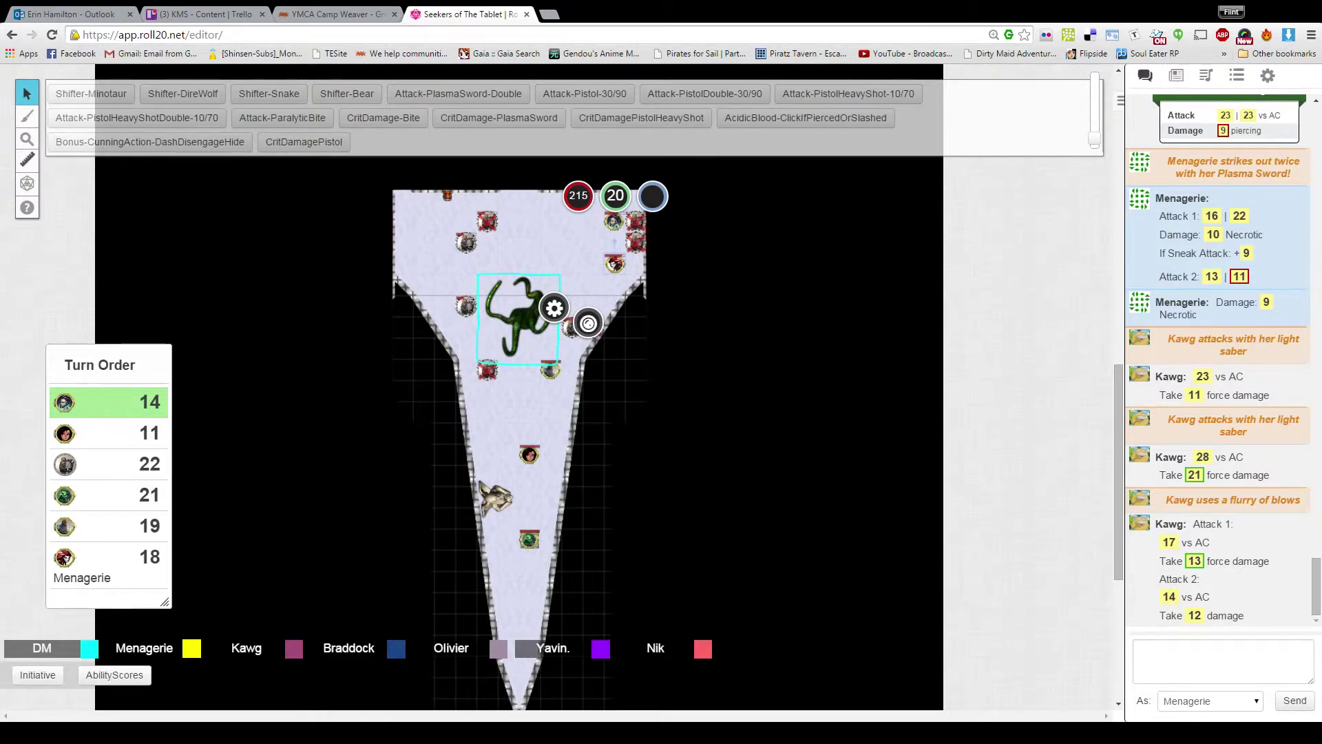
Step: Change the tentacle monster's red bar value from 215 to 222
left_click(580, 197)
left_click(582, 165)
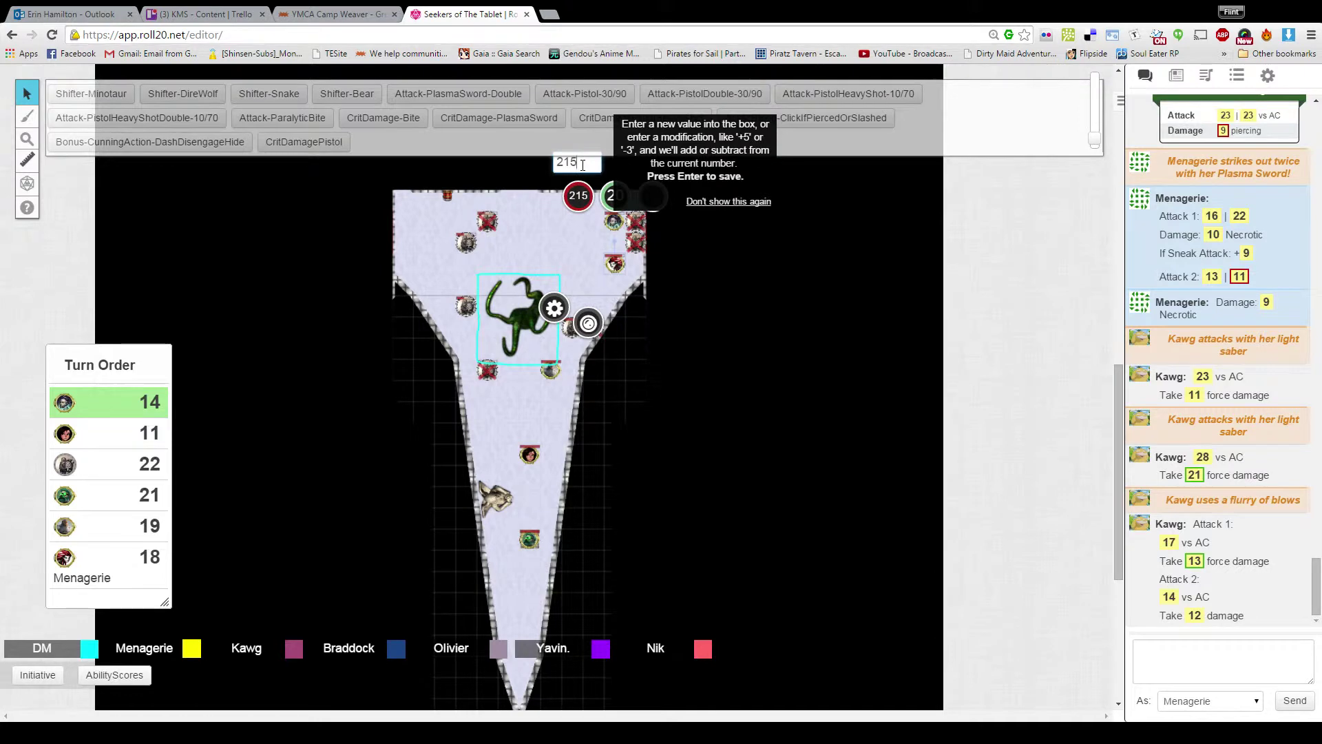
key("BackSpace")
key("BackSpace")
type("22")
key("Return")
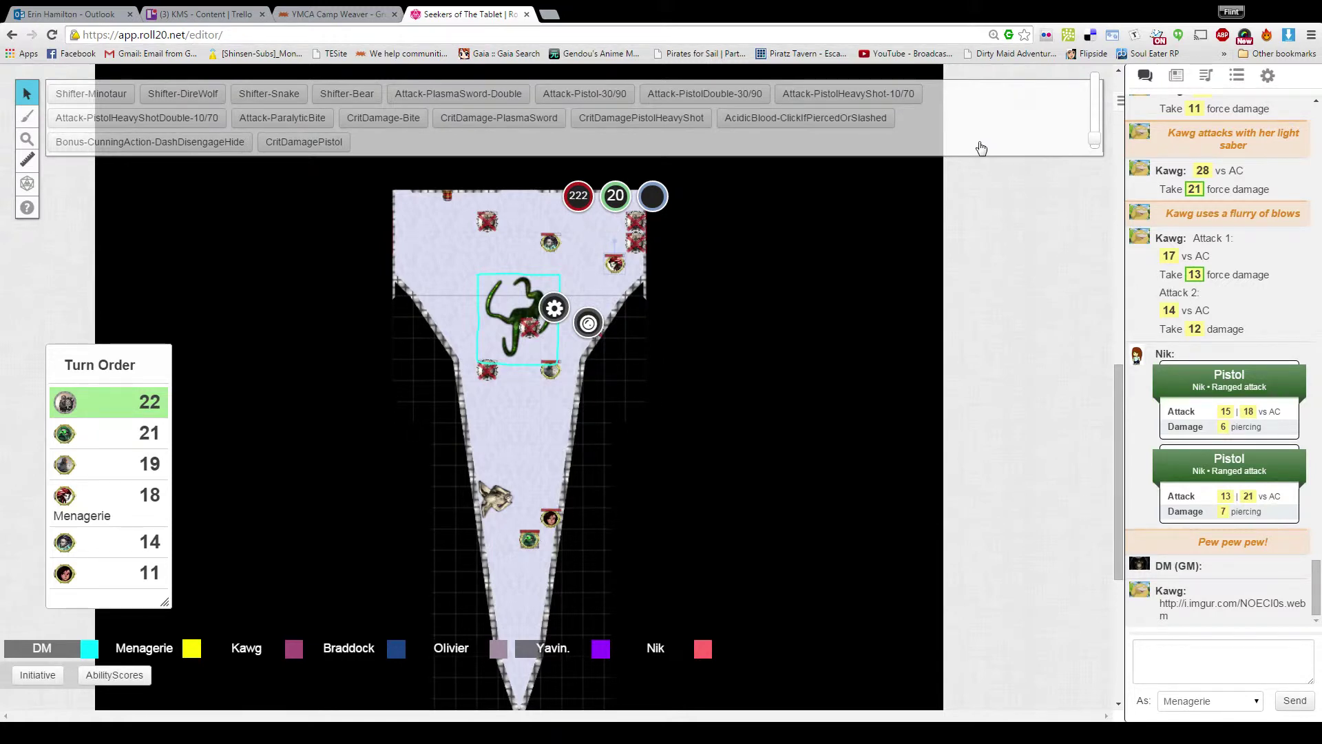
Step: Open Kawg's imgur link from the chat in a new browser tab
left_click(1223, 610)
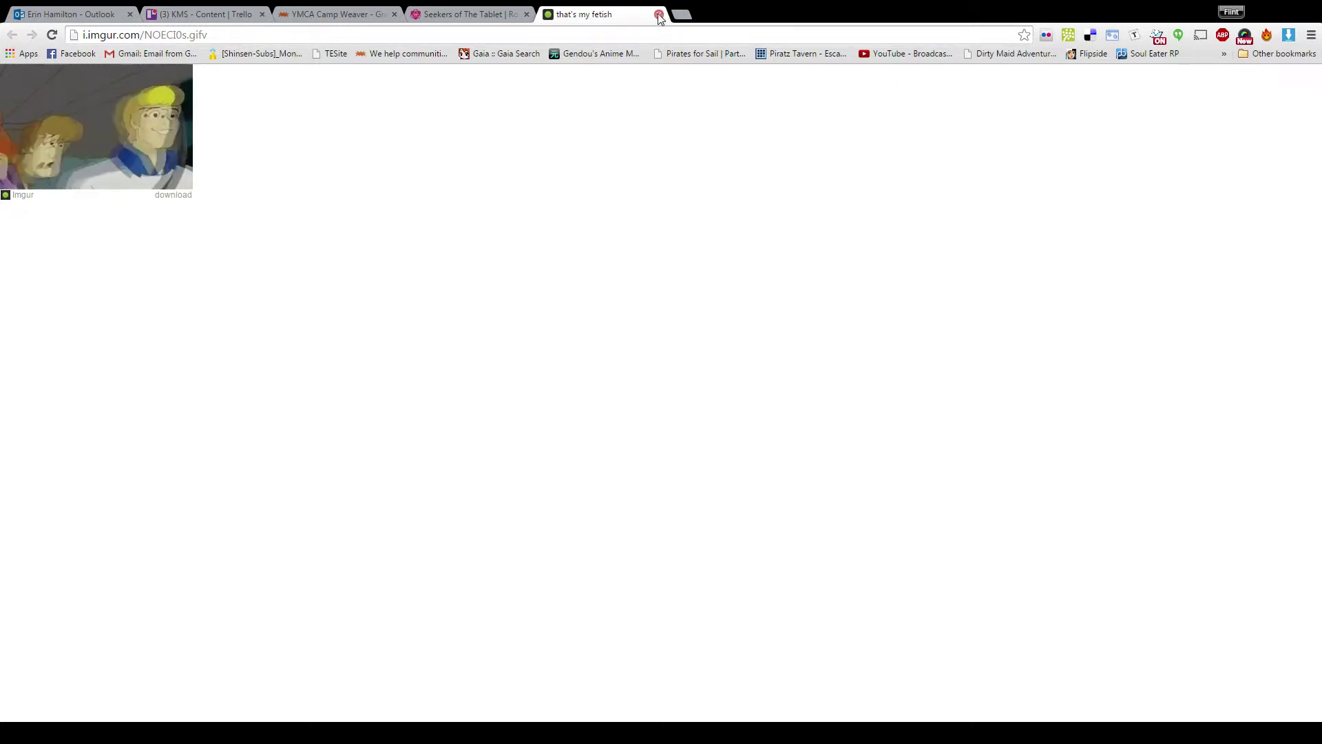
Step: Close the imgur browser tab to get back to the Roll20 map
left_click(659, 14)
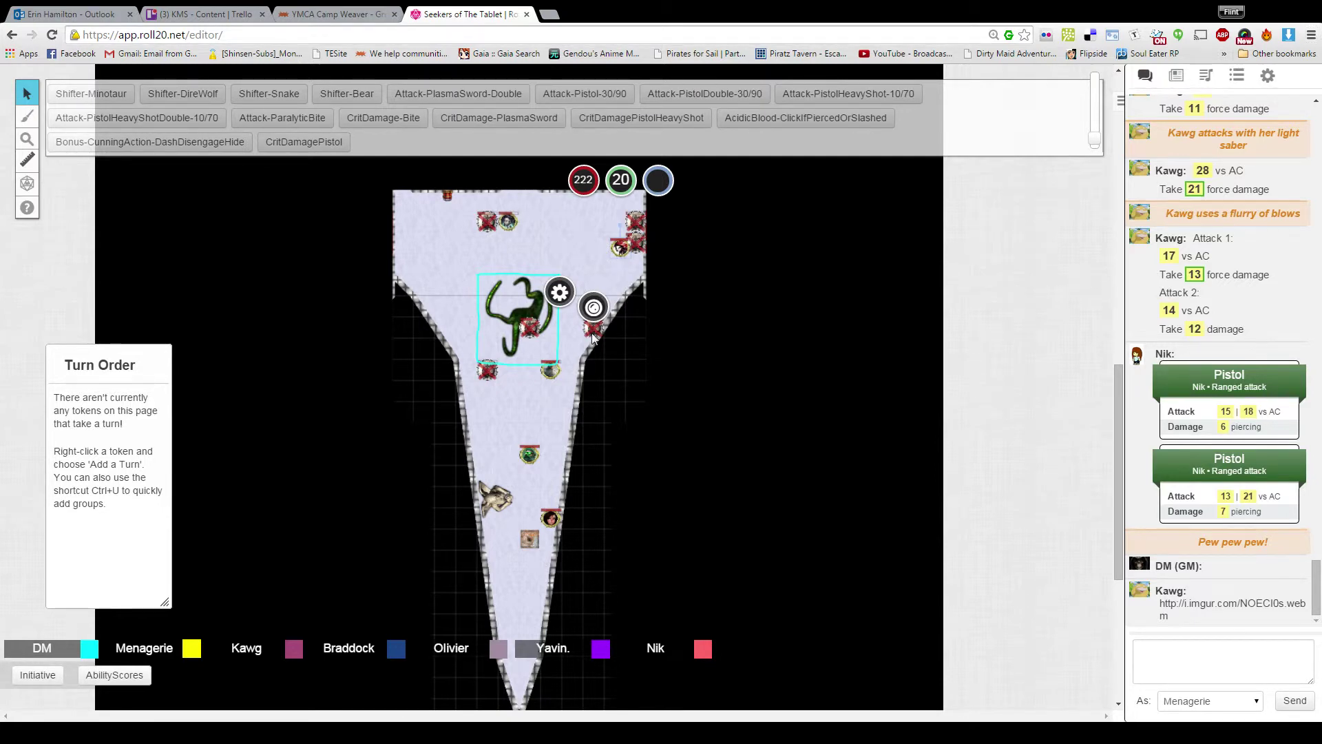
Step: Clear the selection and nudge one party token slightly right within the upper chamber
left_click(660, 230)
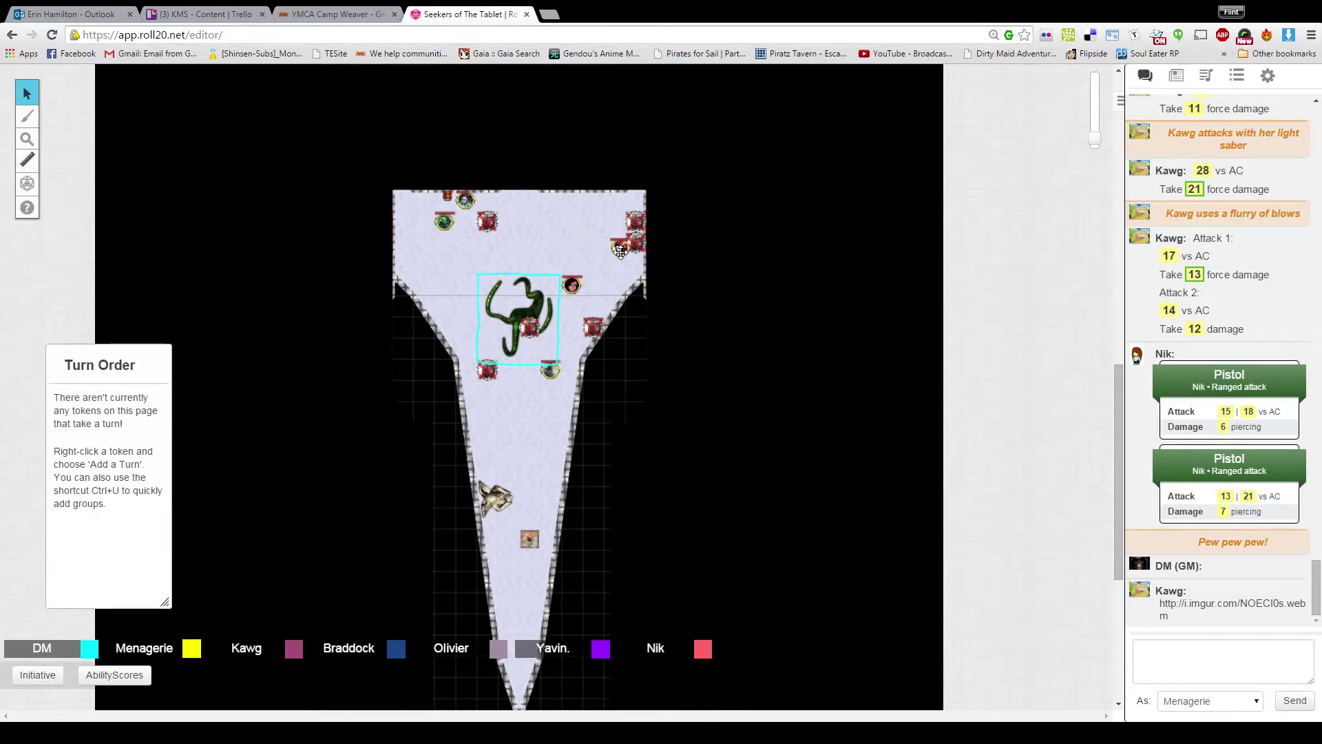
left_click(449, 228)
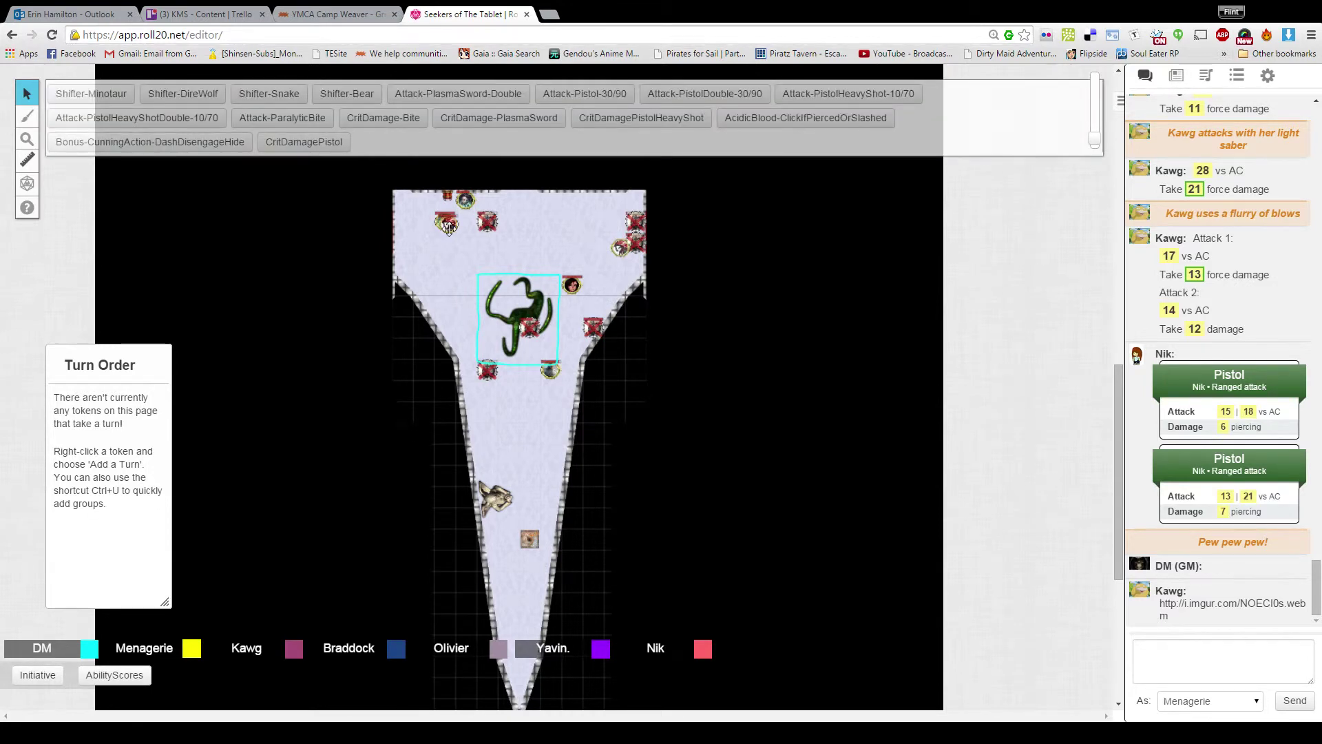
left_click_drag(449, 227, 460, 229)
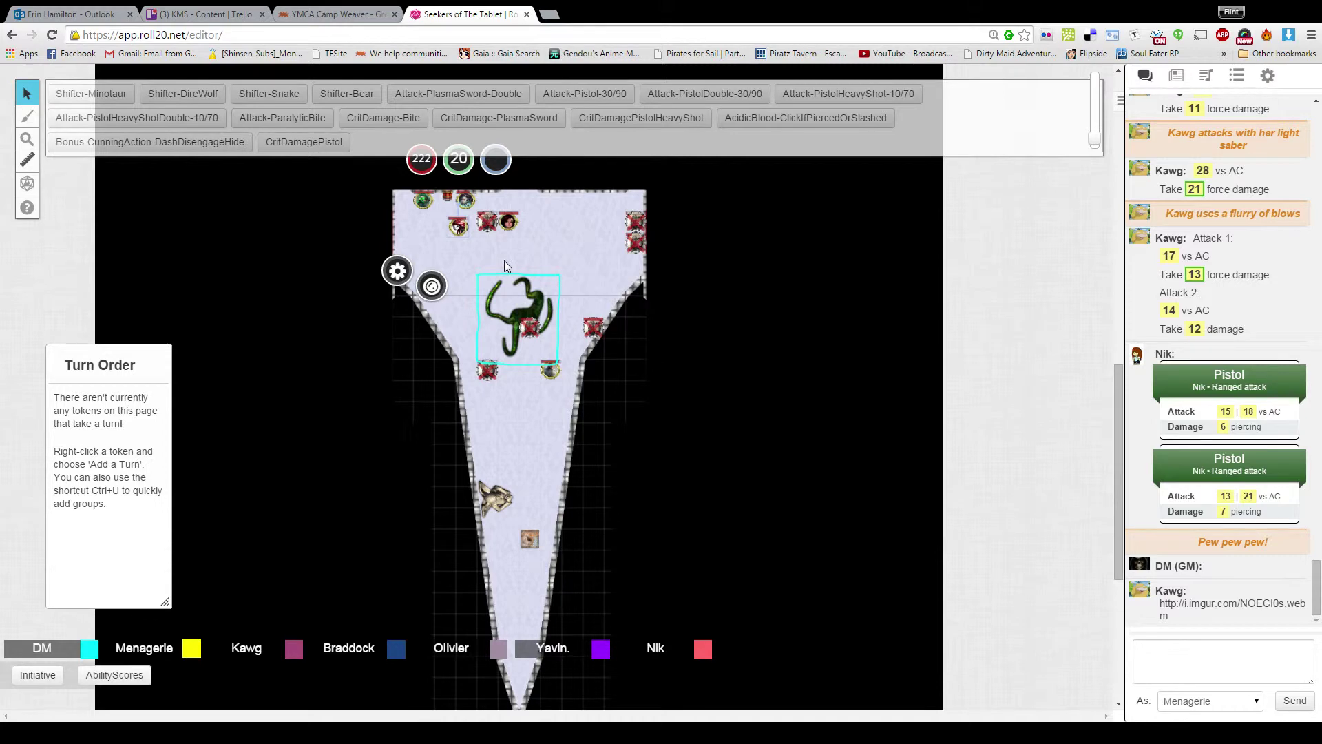
Step: Show the Jukebox panel, where 'Cartoon Heroes' is playing
left_click(1205, 76)
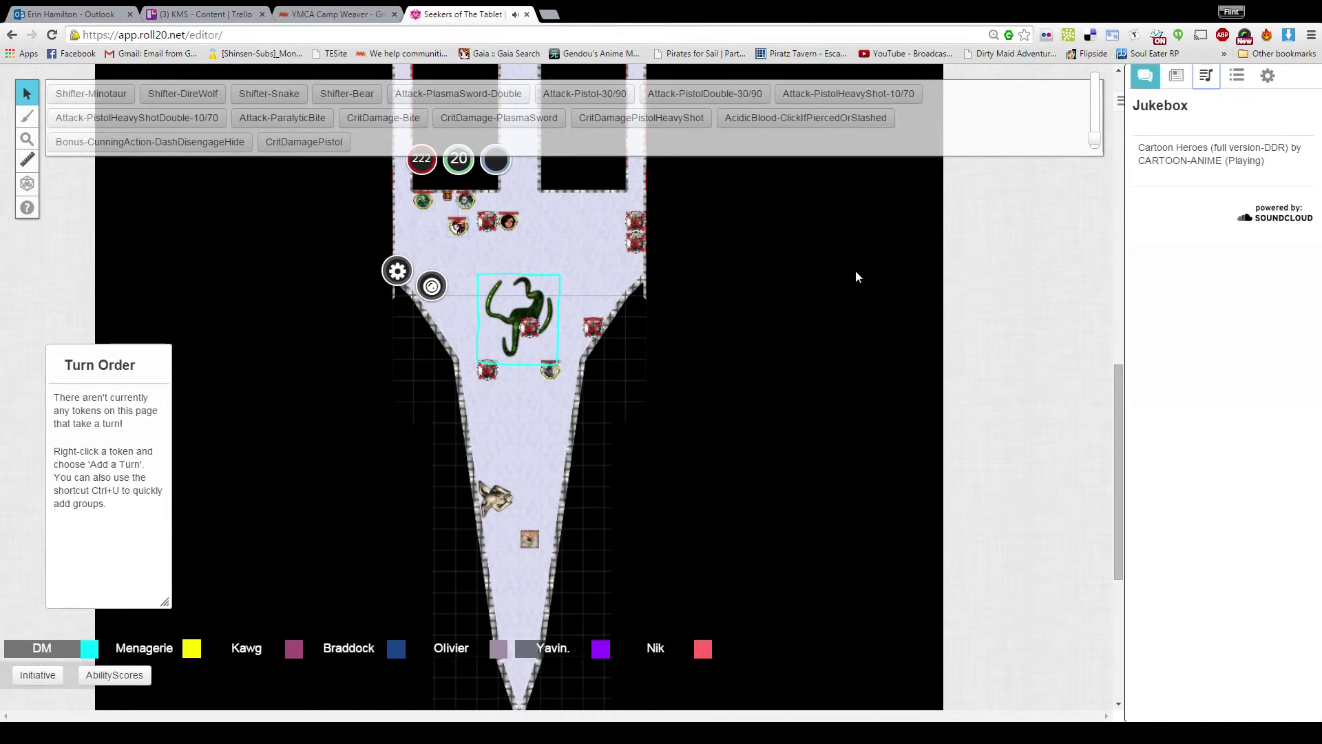
Step: Return to the chat log and focus the message box for Kawg's Technology check
left_click(1145, 75)
left_click(1194, 649)
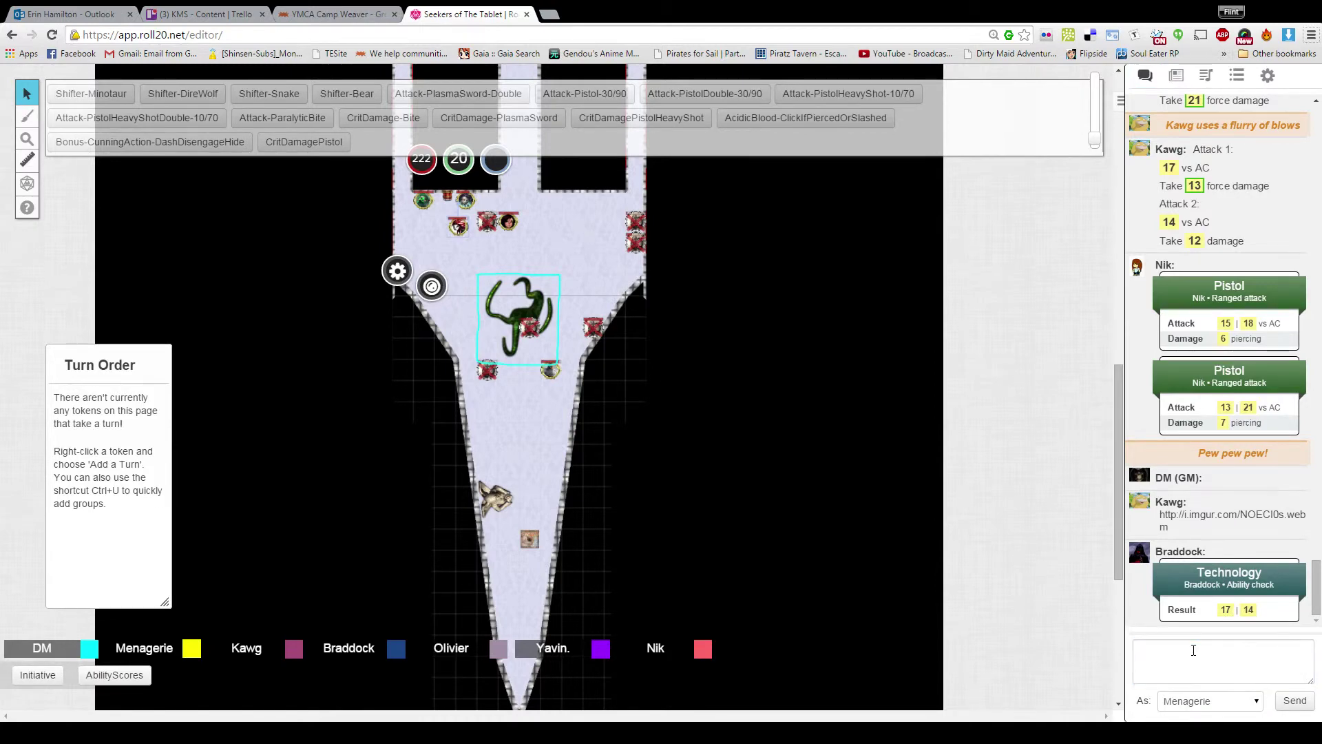
left_click(1194, 650)
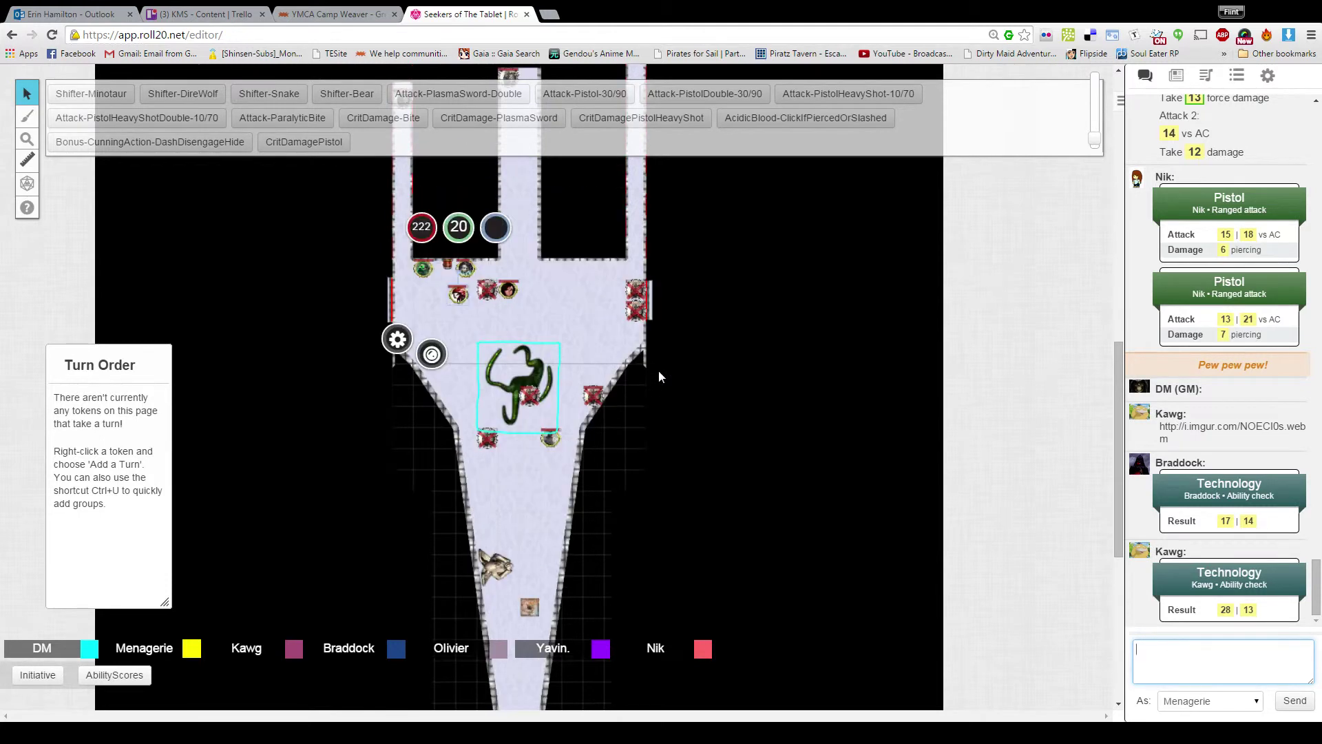
scroll(659, 378, "up", 1)
scroll(660, 378, "up", 2)
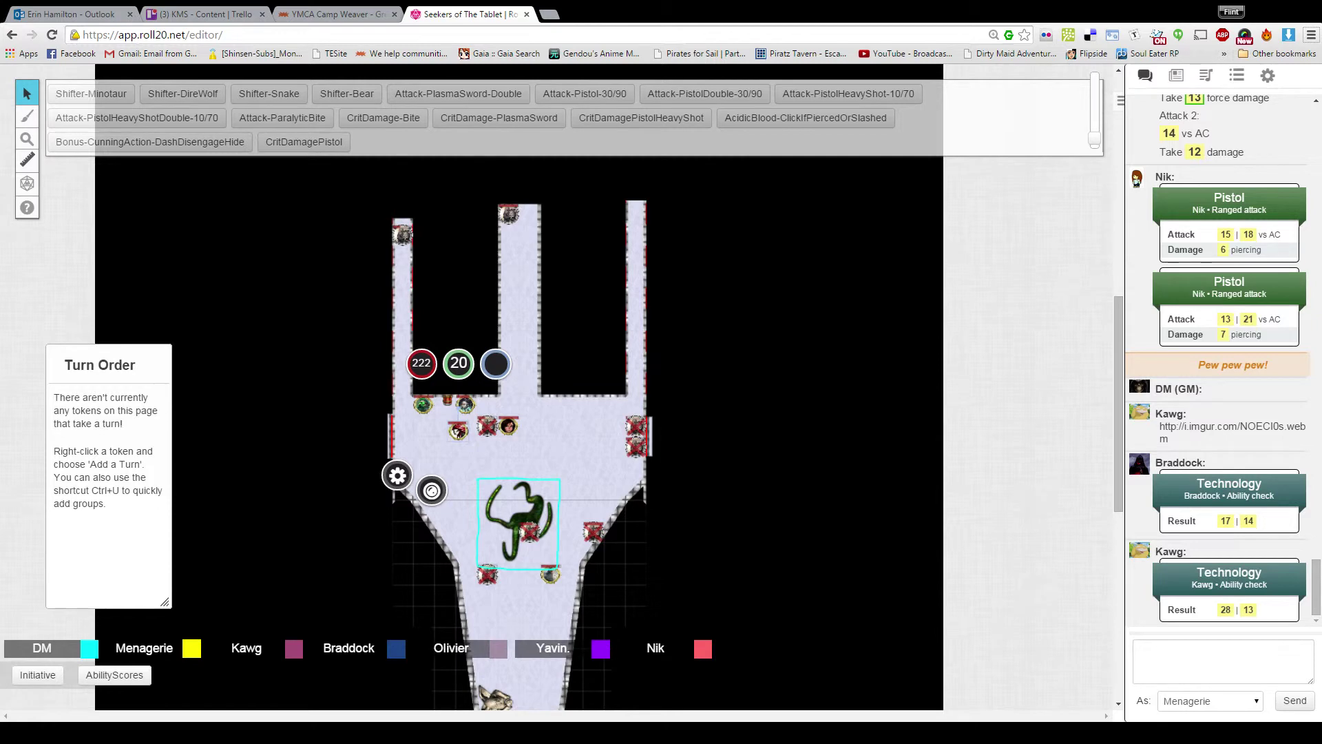
Step: Focus the chat message box several times, then clear the token selection on the map
left_click(1224, 661)
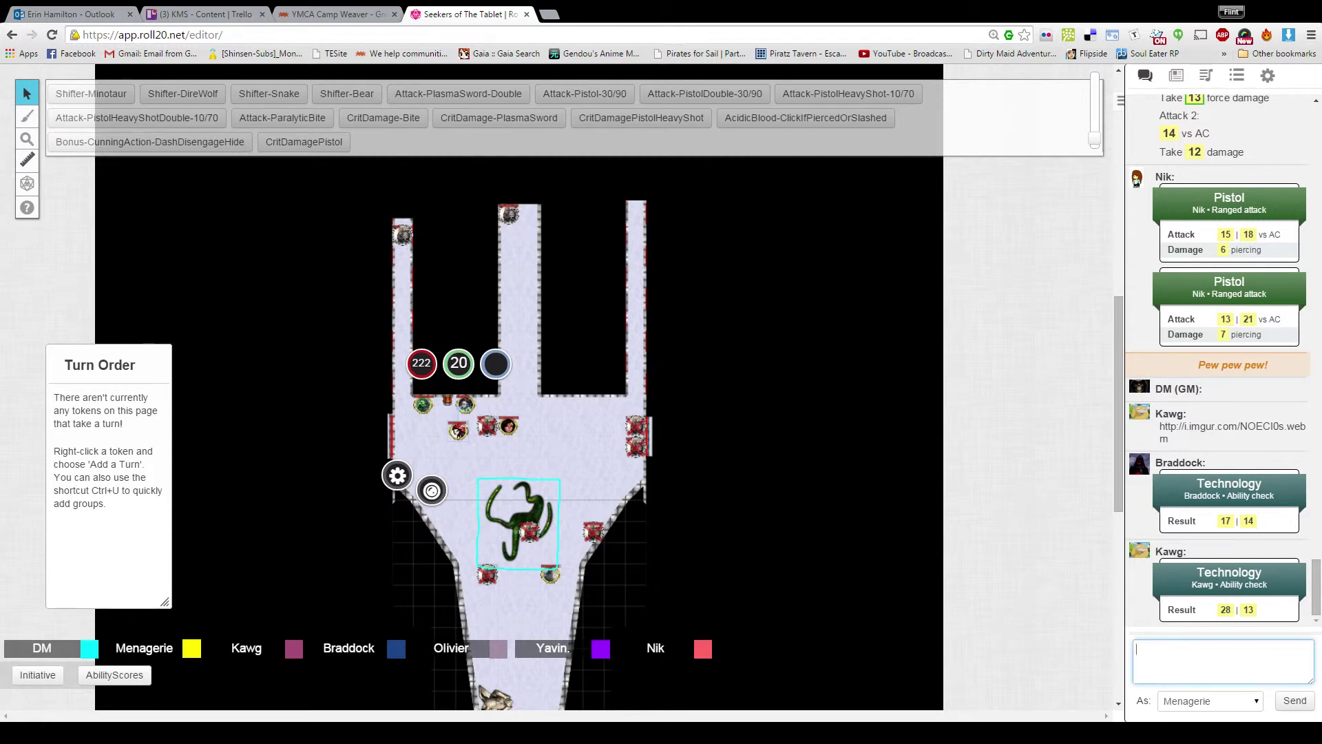
key("alt+Tab")
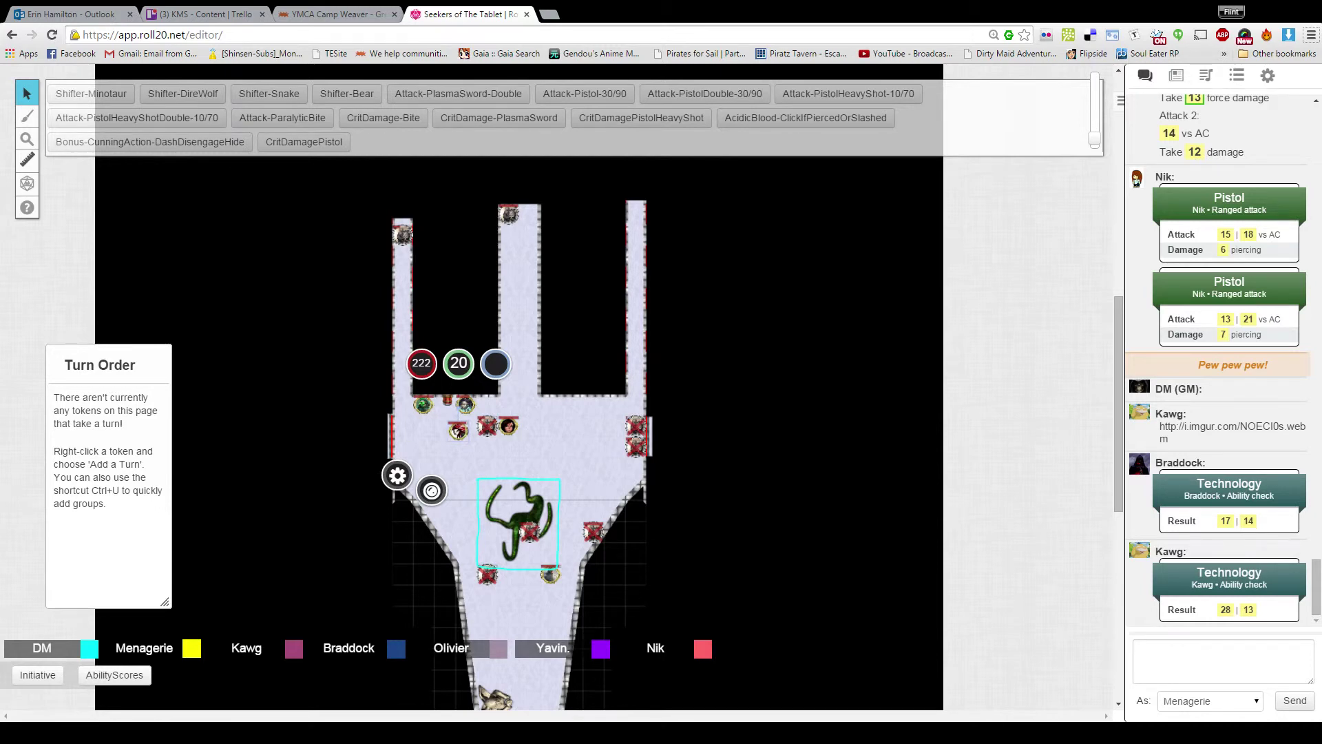
left_click(1225, 661)
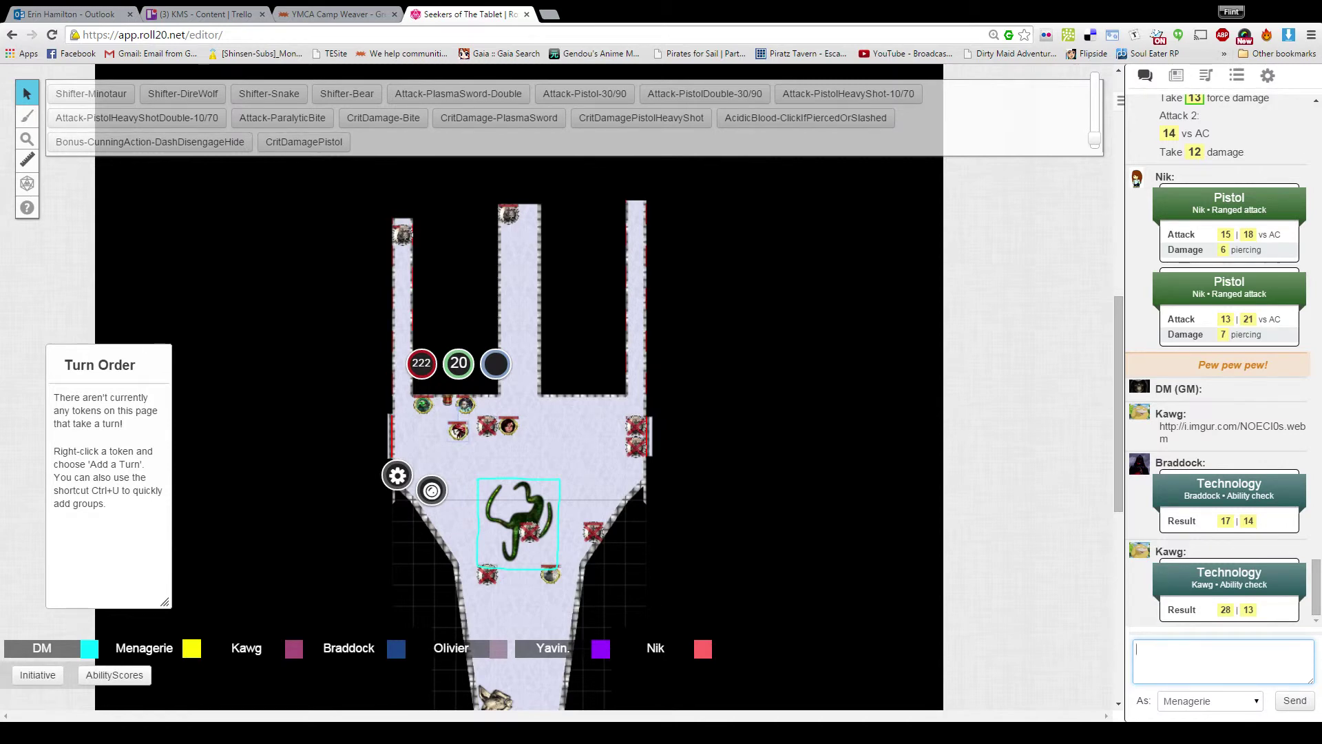
key("Tab")
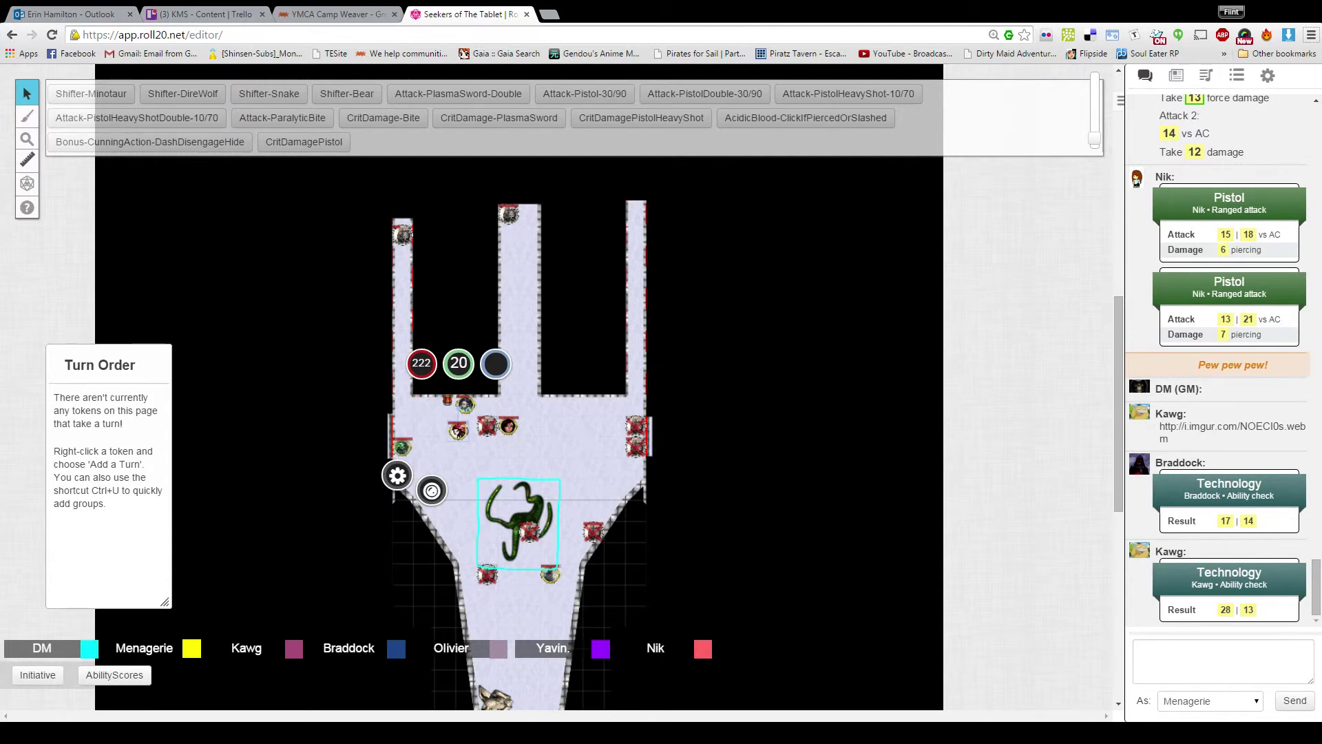
left_click(1224, 661)
left_click(1224, 662)
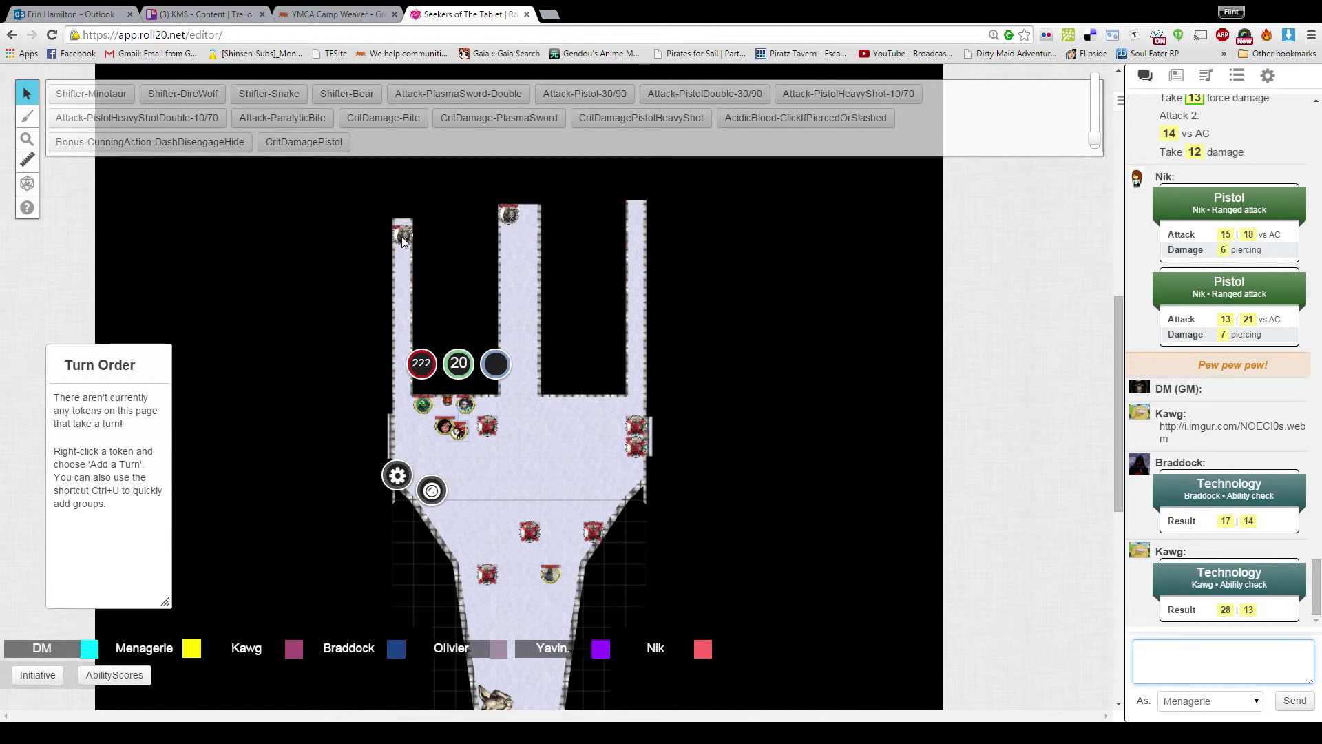
left_click(511, 215)
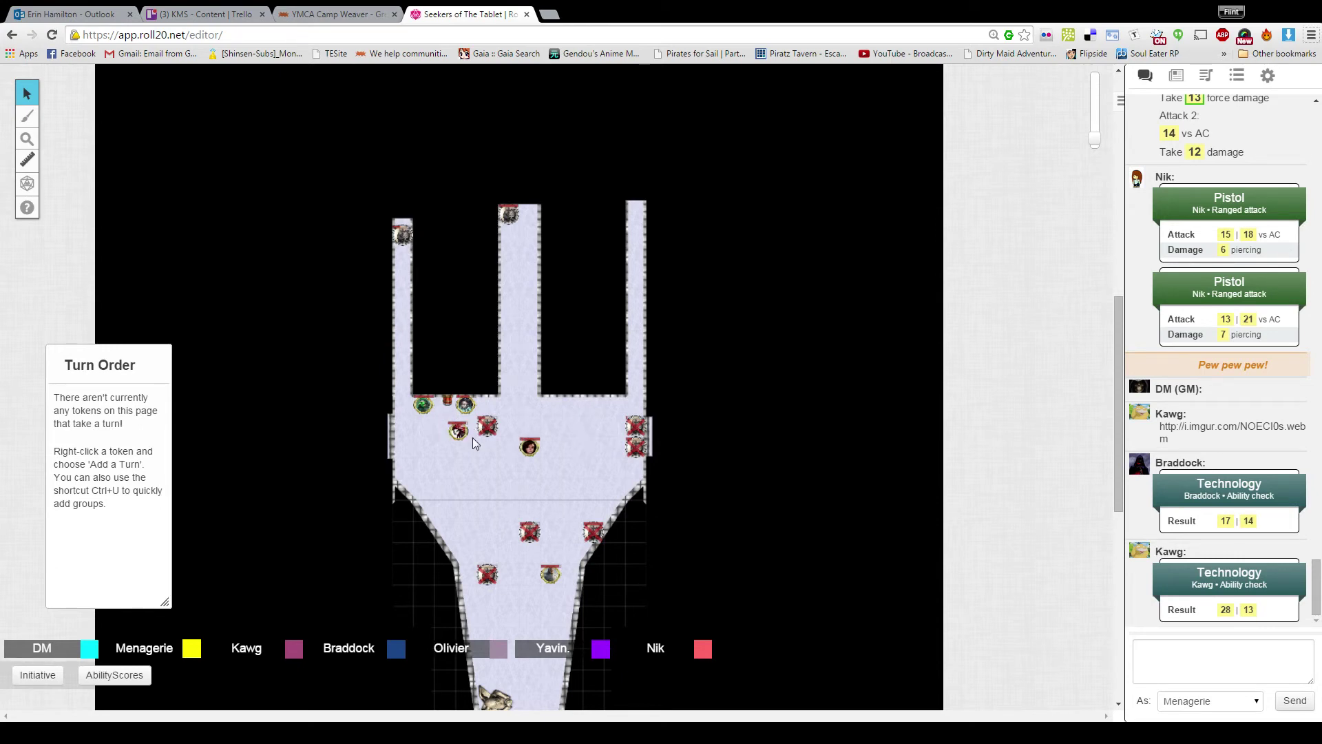
Step: Move the party tokens through the junction, placing one at its right edge
left_click_drag(456, 431, 434, 421)
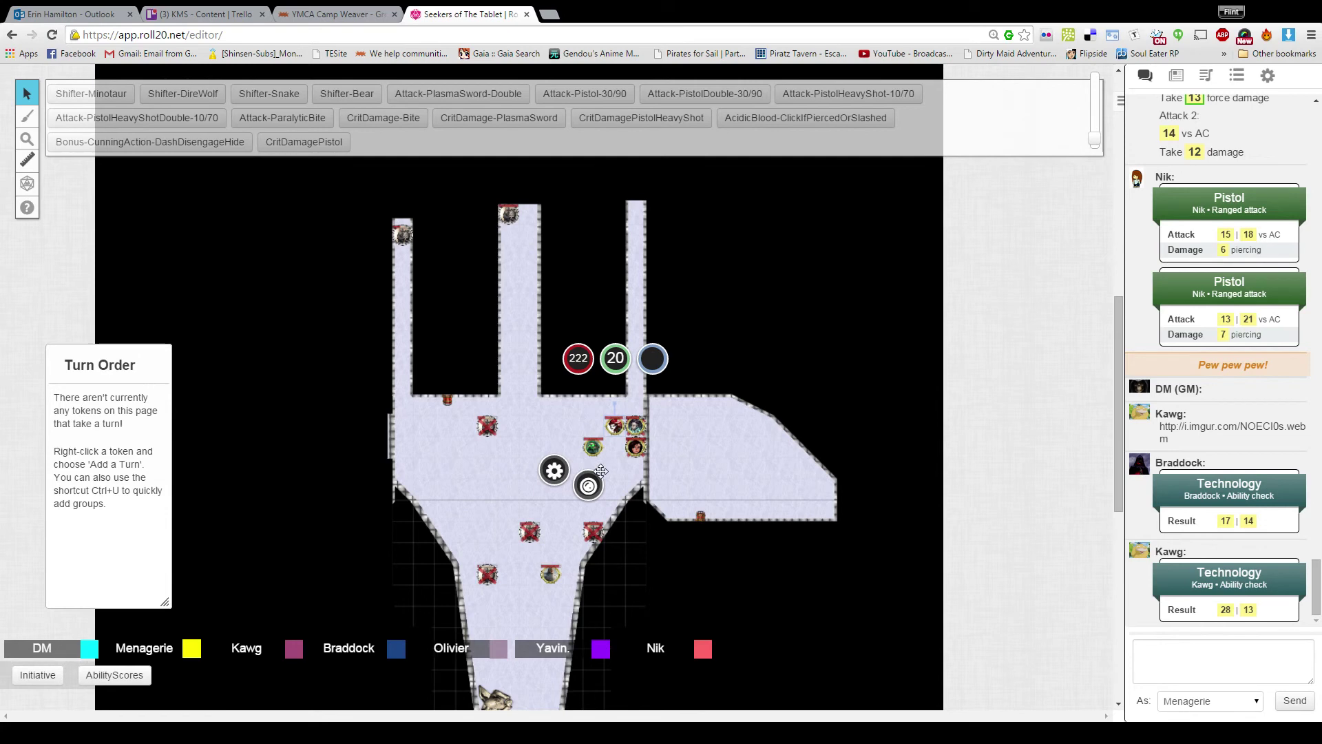
left_click_drag(614, 425, 595, 466)
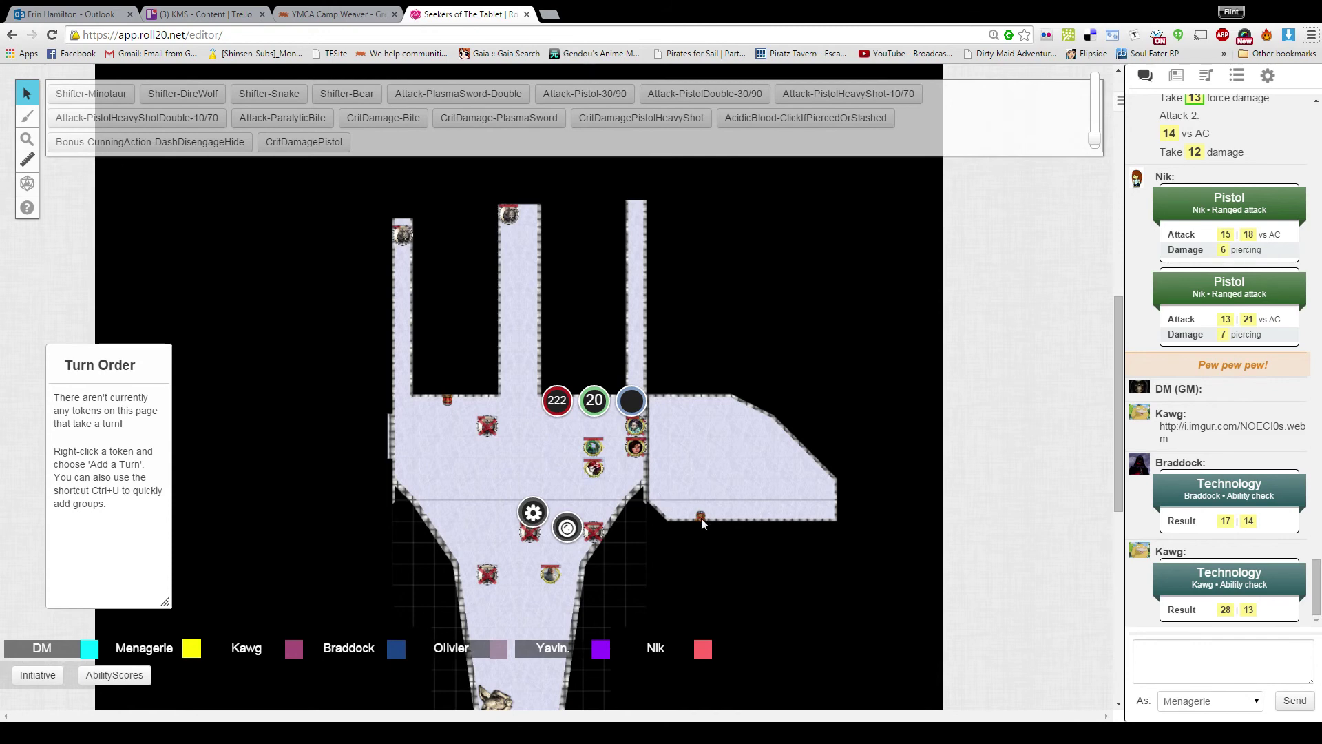
mouse_move(600, 465)
left_mouse_down()
mouse_move(626, 462)
mouse_move(628, 438)
left_mouse_up()
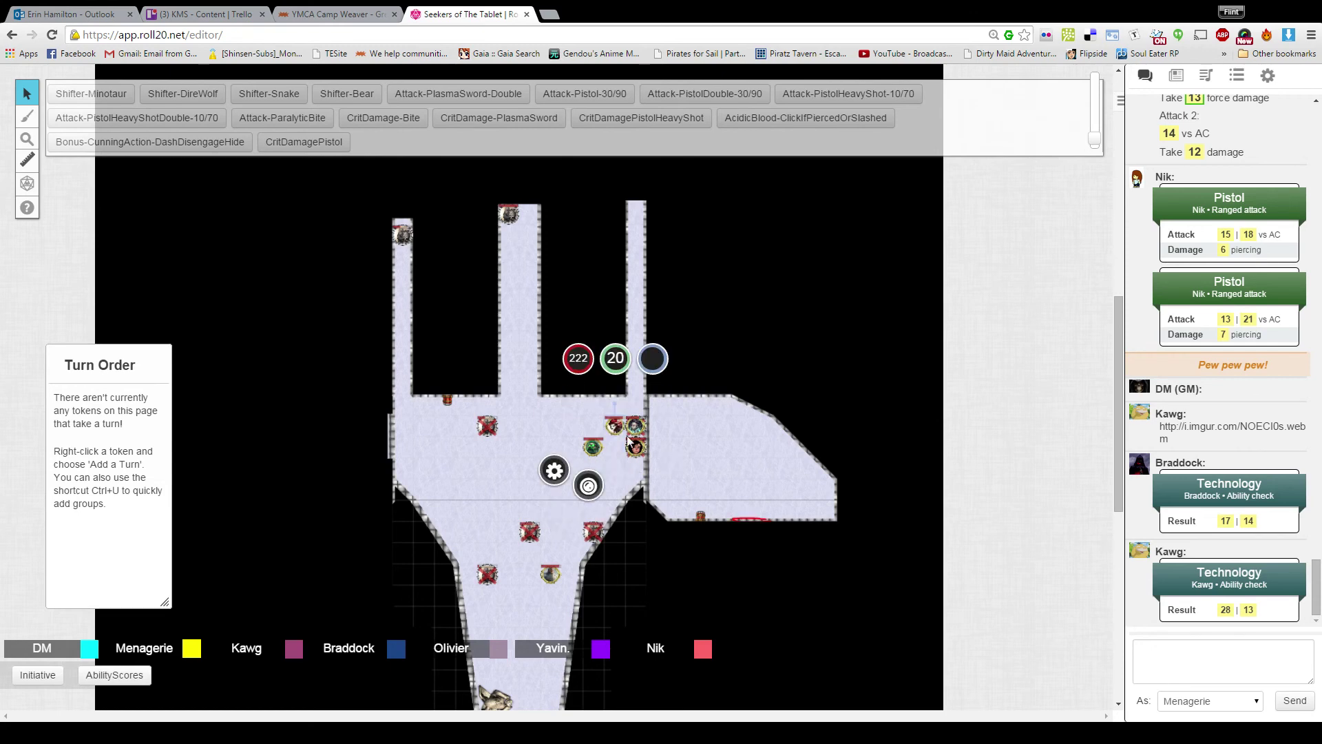